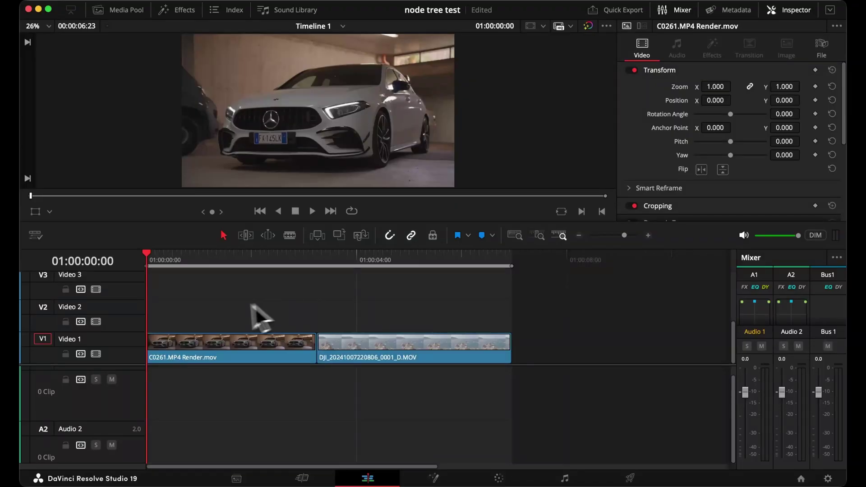
Open the Color page for the two-clip timeline.
{"action": "left_click_drag", "start_coordinate": [219, 311], "coordinate": [359, 361]}
{"action": "left_click", "coordinate": [470, 424]}
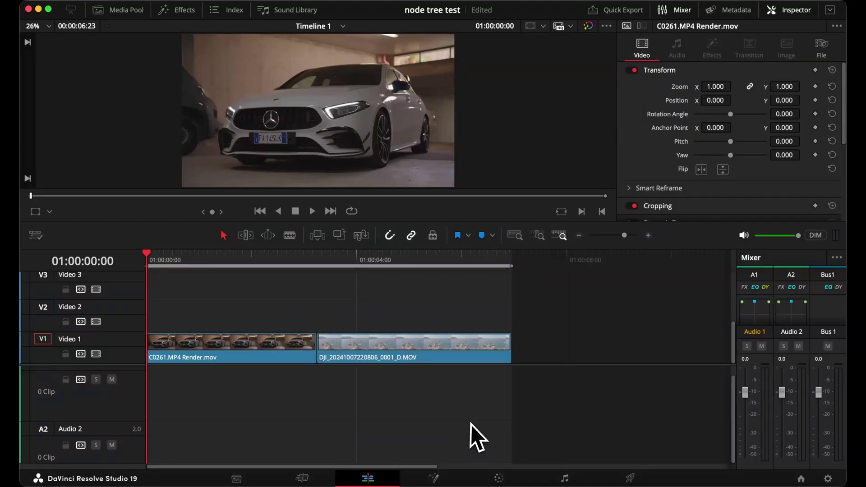
{"action": "left_click", "coordinate": [499, 479]}
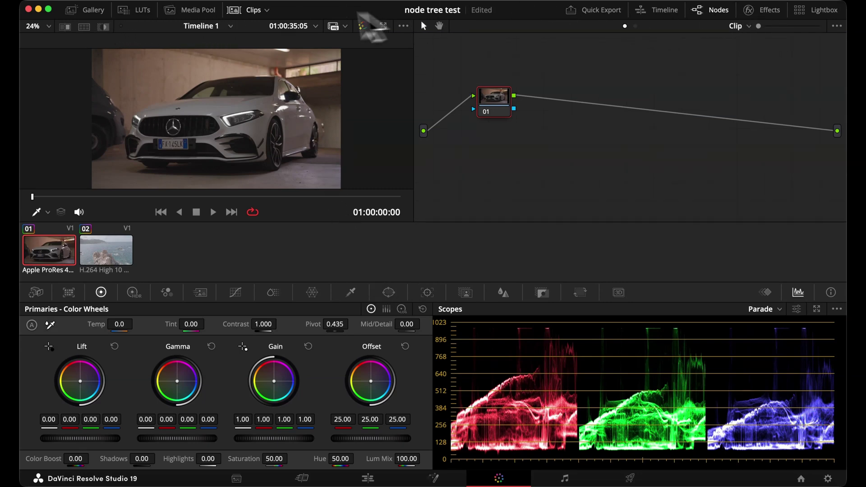
Check the clip thumbnails by viewing the second clip's node graph and returning to the first clip.
{"action": "left_click", "coordinate": [249, 11]}
{"action": "left_click", "coordinate": [248, 12]}
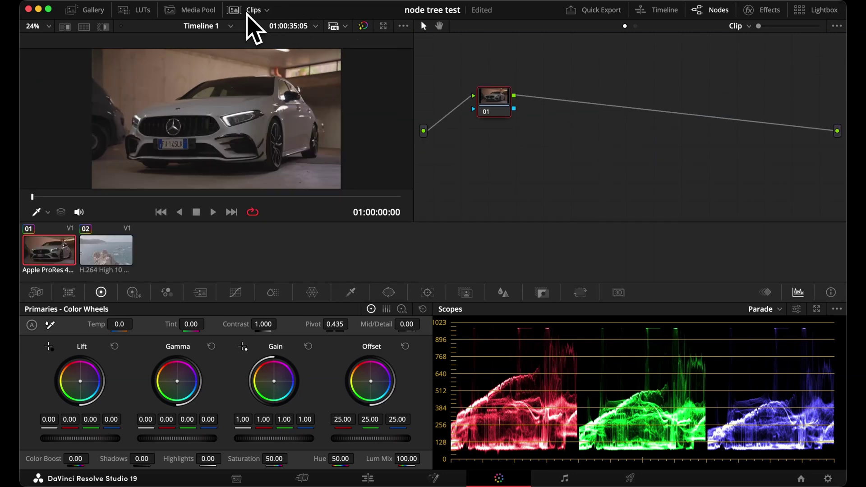
{"action": "left_click", "coordinate": [90, 246]}
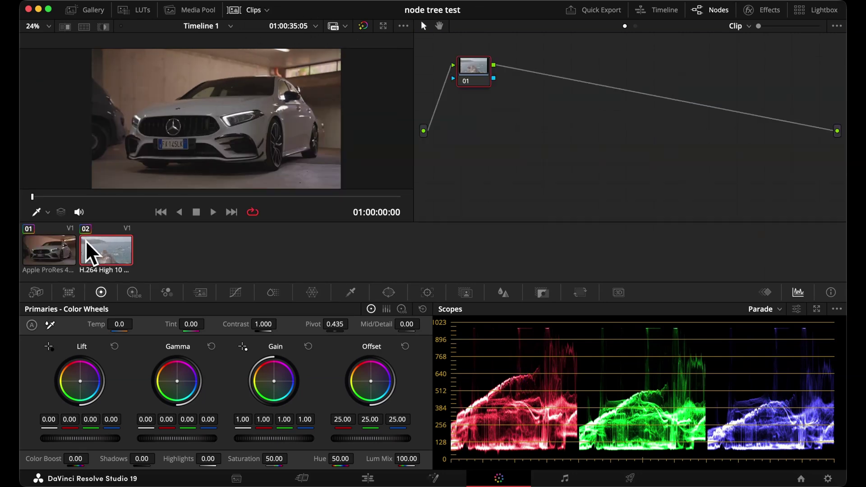
{"action": "left_click", "coordinate": [63, 250]}
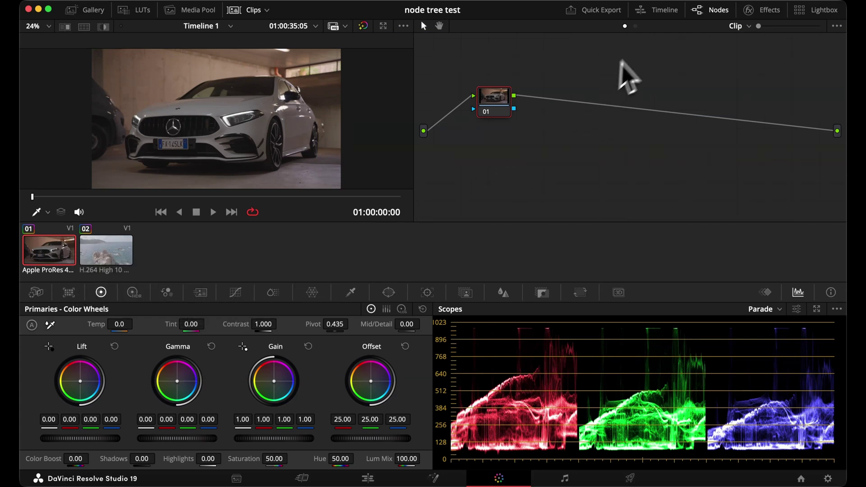
Show the mini timeline, scrub and play through the footage, and park the playhead at 01:00:01:07 on the first clip.
{"action": "left_click", "coordinate": [662, 17]}
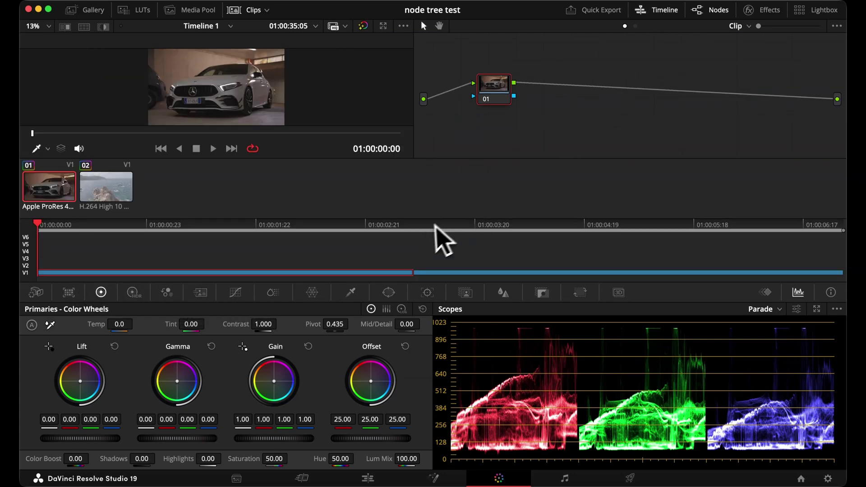
{"action": "left_click", "coordinate": [396, 225]}
{"action": "left_click_drag", "start_coordinate": [398, 226], "coordinate": [410, 277]}
{"action": "key", "text": "Home"}
{"action": "left_click", "coordinate": [213, 149]}
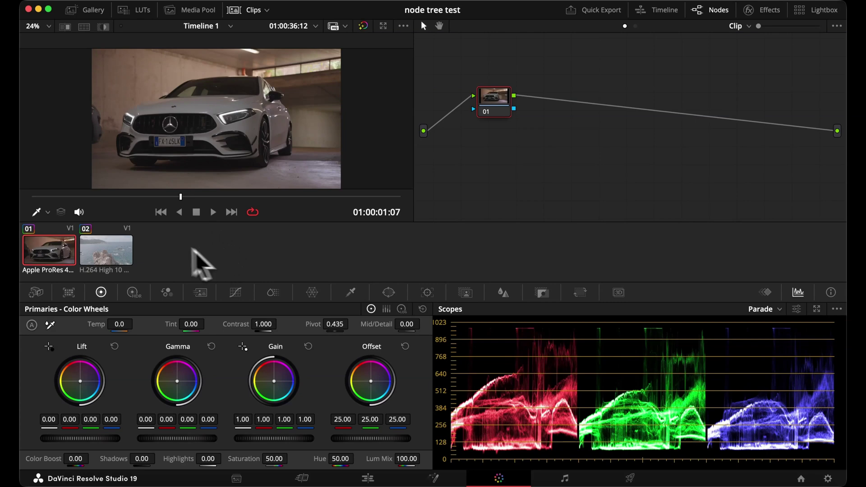
{"action": "left_click", "coordinate": [79, 212]}
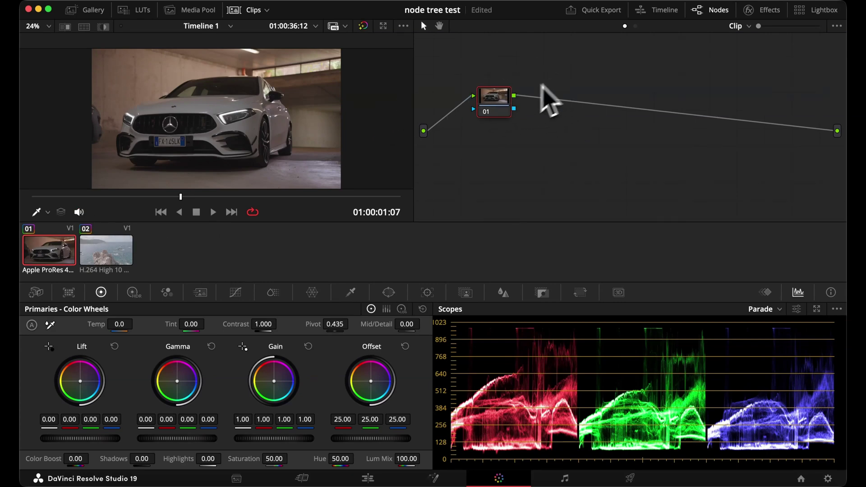
Shift node 01 slightly within the node graph and set the scopes to Waveform.
{"action": "mouse_move", "coordinate": [500, 103]}
{"action": "left_mouse_down"}
{"action": "mouse_move", "coordinate": [534, 108]}
{"action": "mouse_move", "coordinate": [515, 103]}
{"action": "left_mouse_up"}
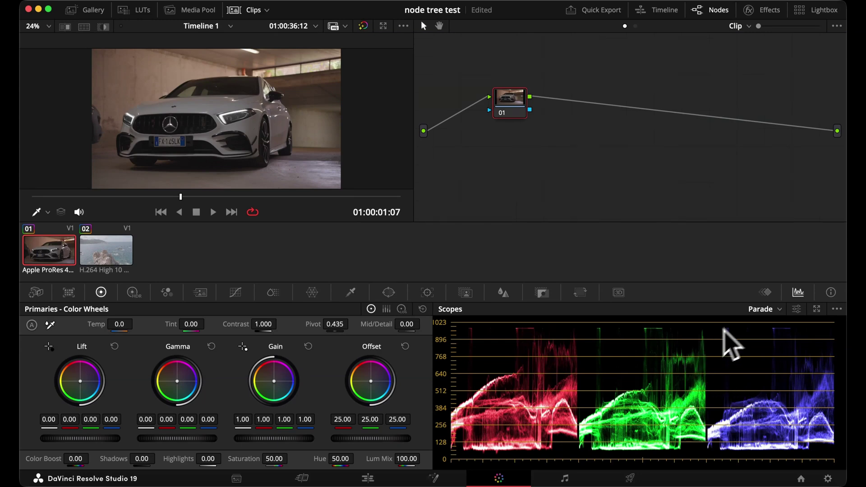
{"action": "left_click", "coordinate": [772, 309]}
{"action": "left_click", "coordinate": [778, 334]}
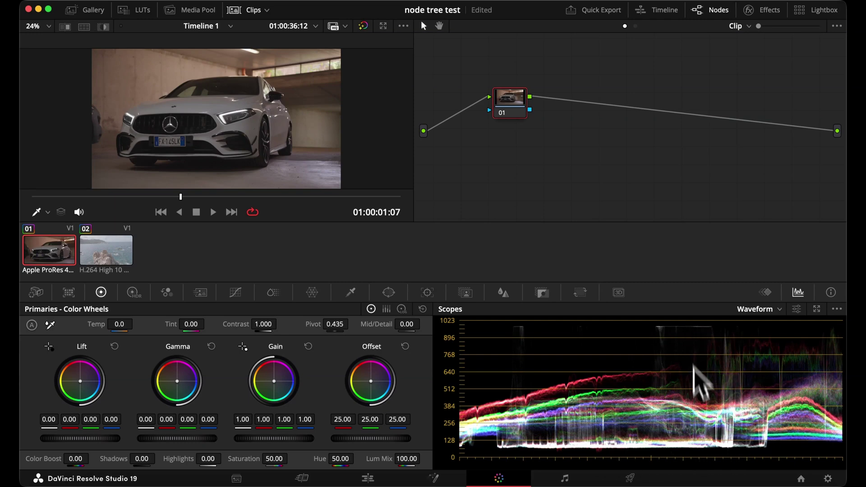
Balance node 01's exposure with the primary wheels: Lift -0.03, Gain 1.04 and Gamma 0.04.
{"action": "left_click_drag", "start_coordinate": [81, 438], "coordinate": [68, 438]}
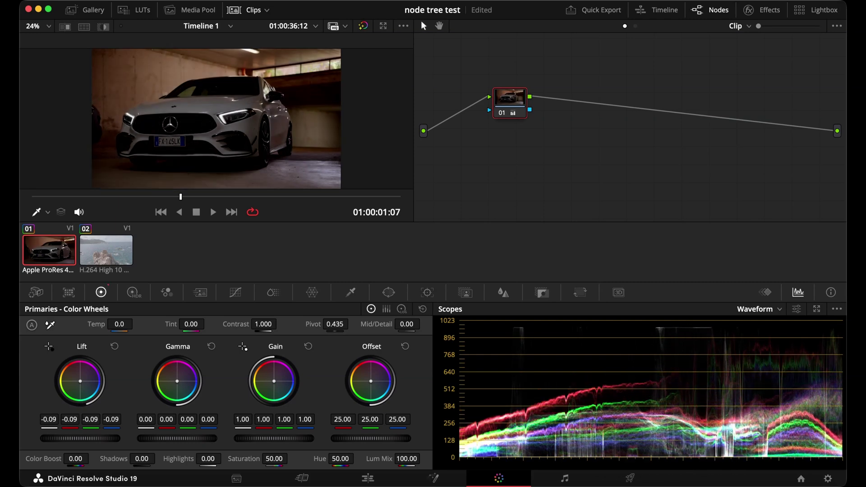
{"action": "key", "text": "super+z"}
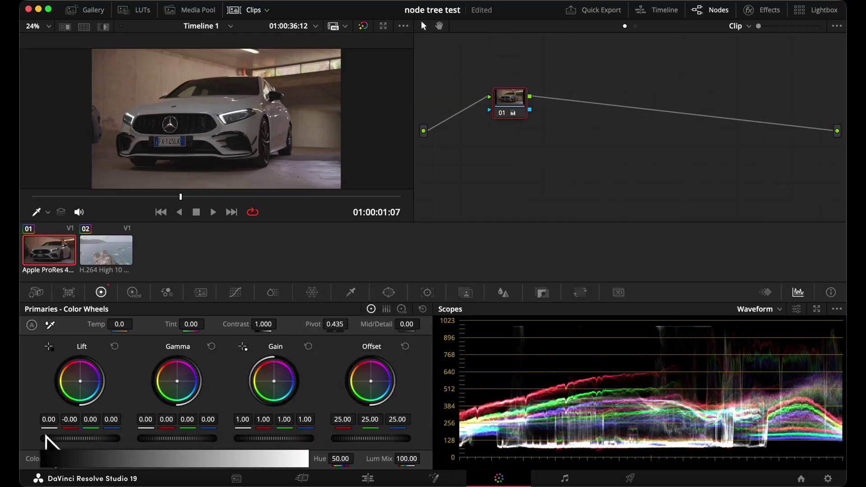
{"action": "left_click_drag", "start_coordinate": [80, 438], "coordinate": [63, 438]}
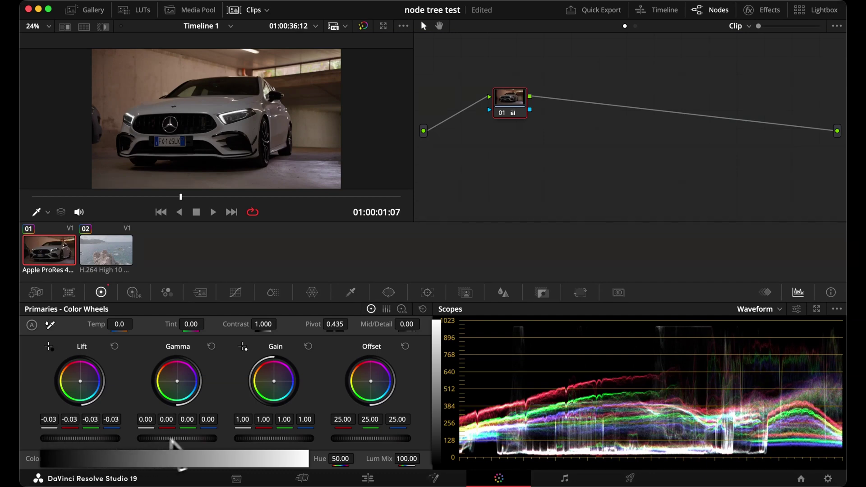
{"action": "mouse_move", "coordinate": [250, 440]}
{"action": "left_mouse_down"}
{"action": "mouse_move", "coordinate": [307, 440]}
{"action": "mouse_move", "coordinate": [212, 439]}
{"action": "mouse_move", "coordinate": [360, 440]}
{"action": "mouse_move", "coordinate": [256, 439]}
{"action": "left_mouse_up"}
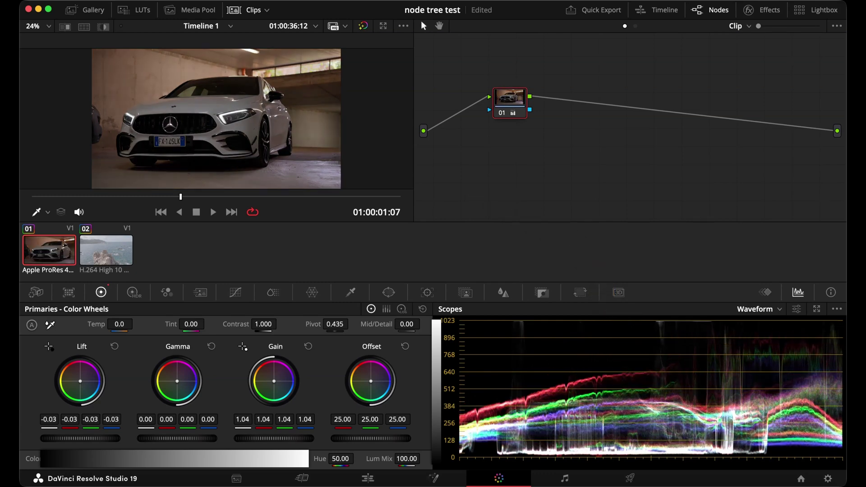
{"action": "mouse_move", "coordinate": [181, 439]}
{"action": "left_mouse_down"}
{"action": "mouse_move", "coordinate": [194, 440]}
{"action": "mouse_move", "coordinate": [178, 439]}
{"action": "left_mouse_up"}
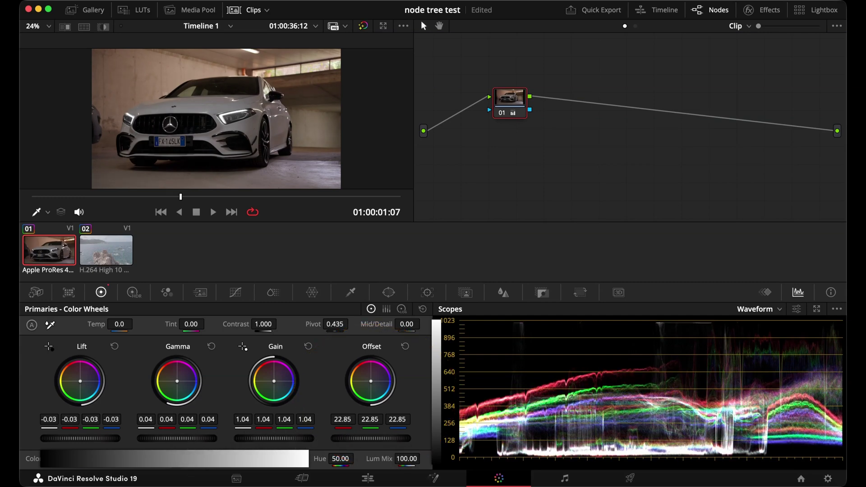
Try a warm Offset tint and a cyan Lift tint on node 01, and reset each wheel's color shift.
{"action": "mouse_move", "coordinate": [371, 437]}
{"action": "left_mouse_down"}
{"action": "mouse_move", "coordinate": [347, 438]}
{"action": "mouse_move", "coordinate": [401, 438]}
{"action": "mouse_move", "coordinate": [347, 437]}
{"action": "mouse_move", "coordinate": [385, 439]}
{"action": "left_mouse_up"}
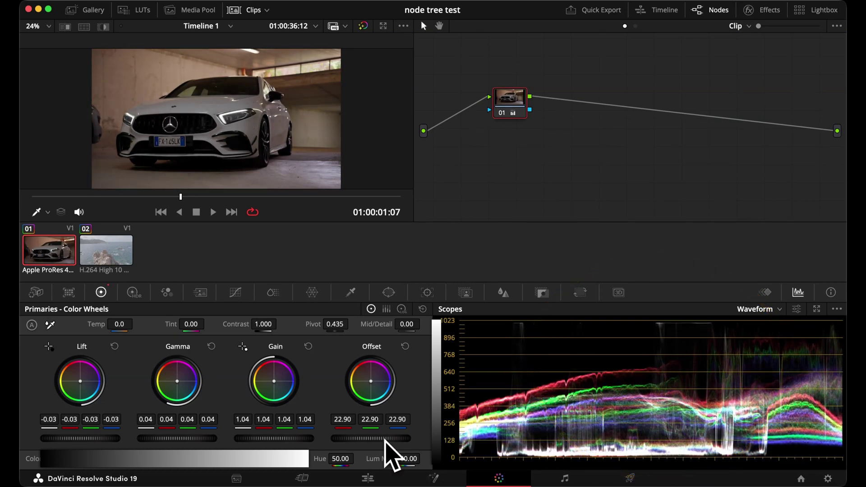
{"action": "mouse_move", "coordinate": [370, 382]}
{"action": "left_mouse_down"}
{"action": "mouse_move", "coordinate": [376, 387]}
{"action": "mouse_move", "coordinate": [370, 379]}
{"action": "left_mouse_up"}
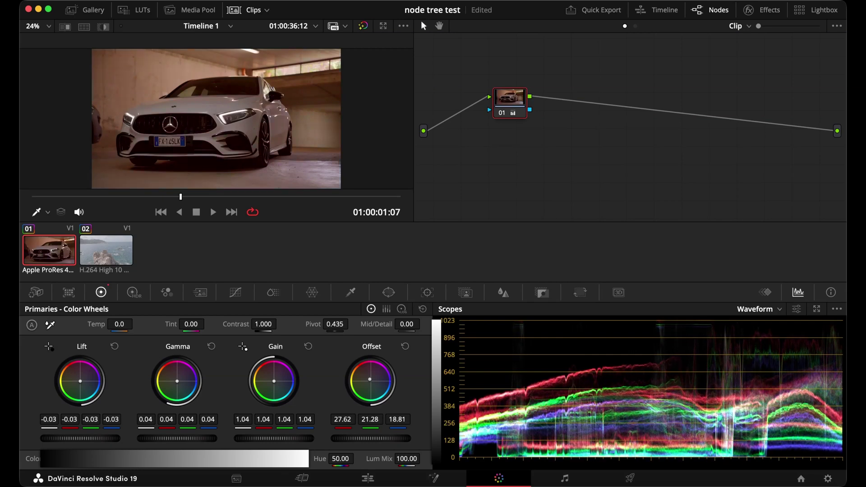
{"action": "left_click", "coordinate": [405, 346]}
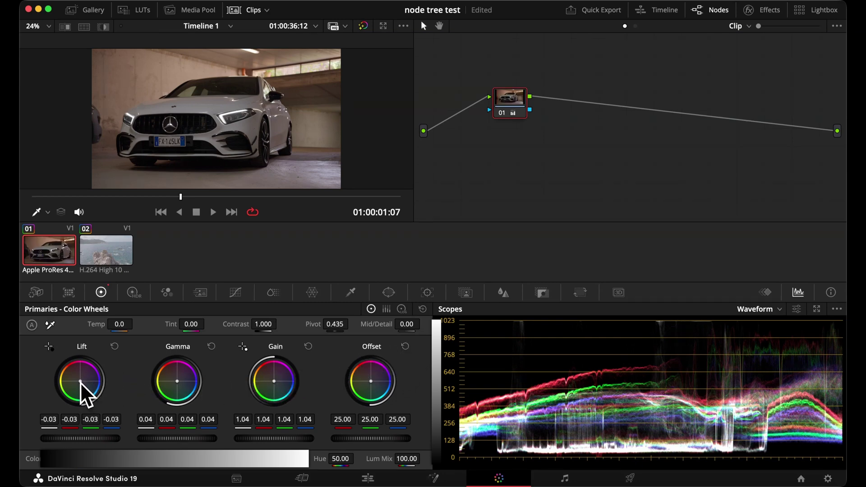
{"action": "left_click_drag", "start_coordinate": [80, 382], "coordinate": [82, 384]}
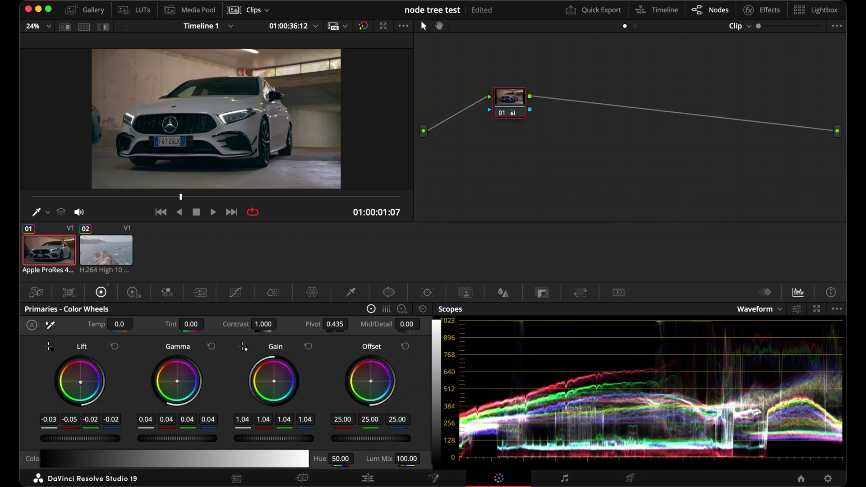
{"action": "left_click", "coordinate": [114, 346]}
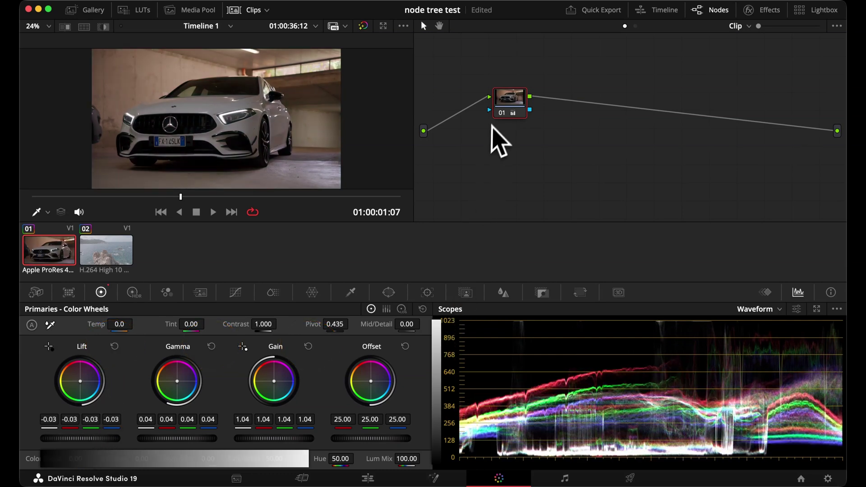
Reposition node 01 slightly and toggle it off and on to compare the image before and after the correction.
{"action": "left_click_drag", "start_coordinate": [510, 107], "coordinate": [500, 104]}
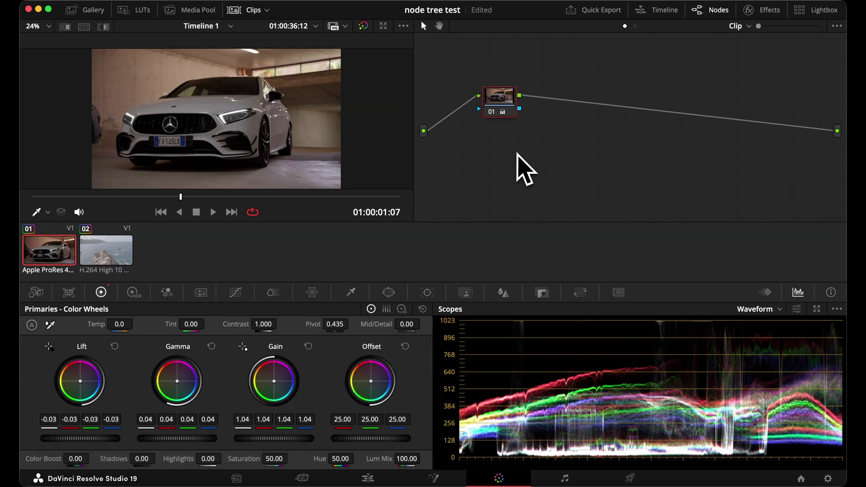
{"action": "left_click", "coordinate": [491, 112]}
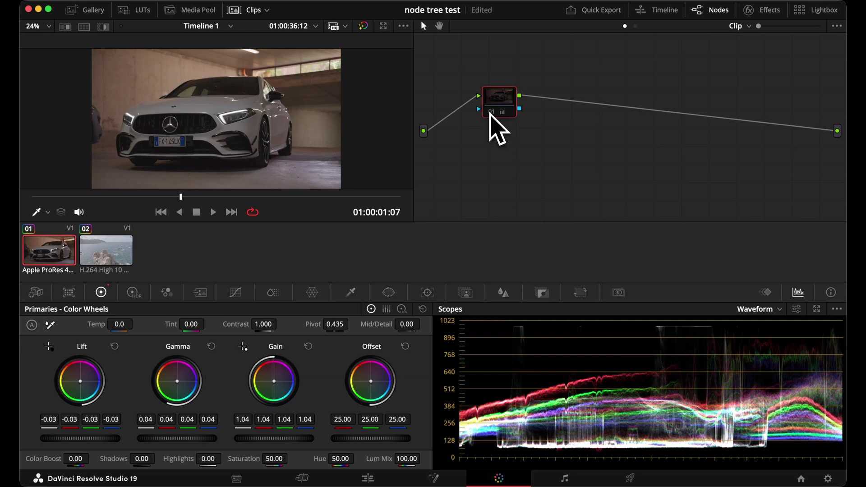
{"action": "left_click", "coordinate": [490, 113]}
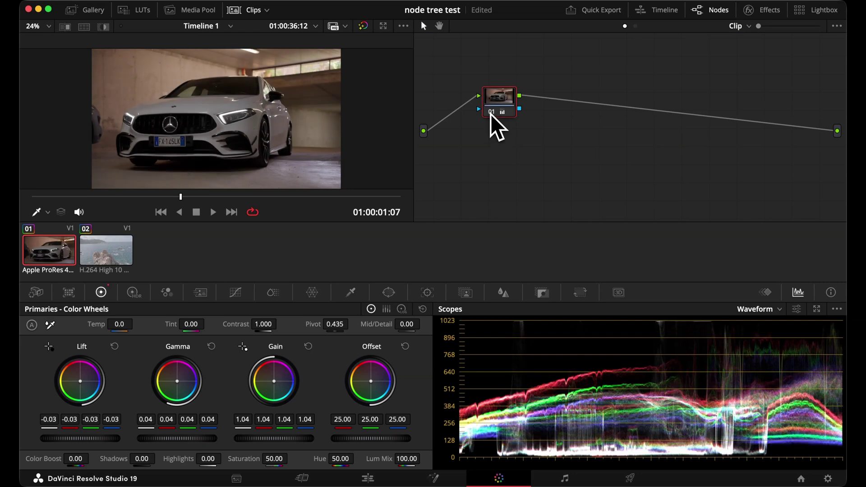
{"action": "left_click", "coordinate": [491, 113]}
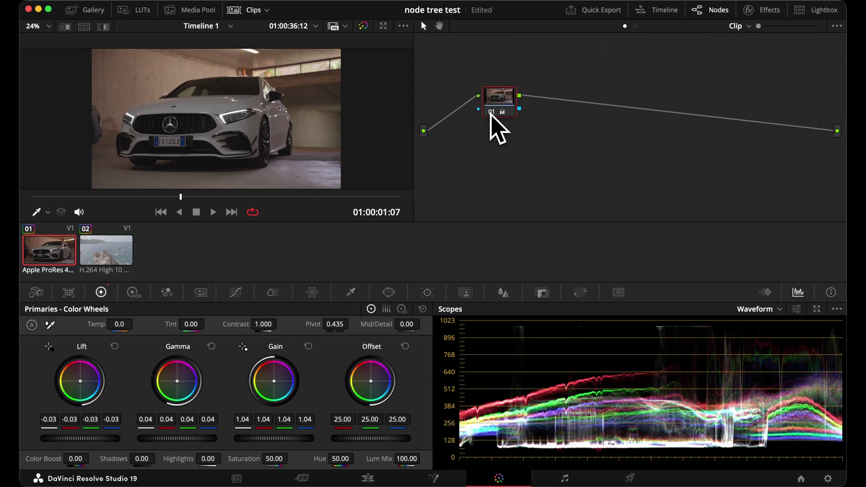
{"action": "left_click", "coordinate": [491, 113]}
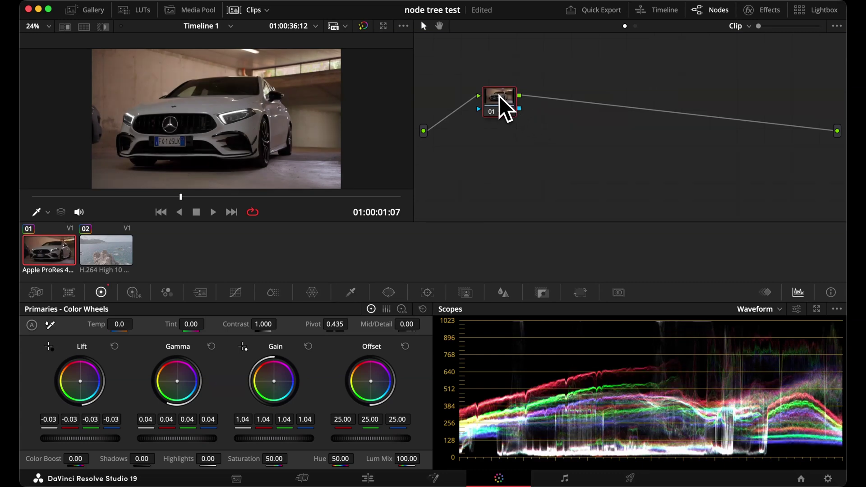
Add a serial node after node 01 and set its Saturation to 67.60.
{"action": "right_click", "coordinate": [499, 97]}
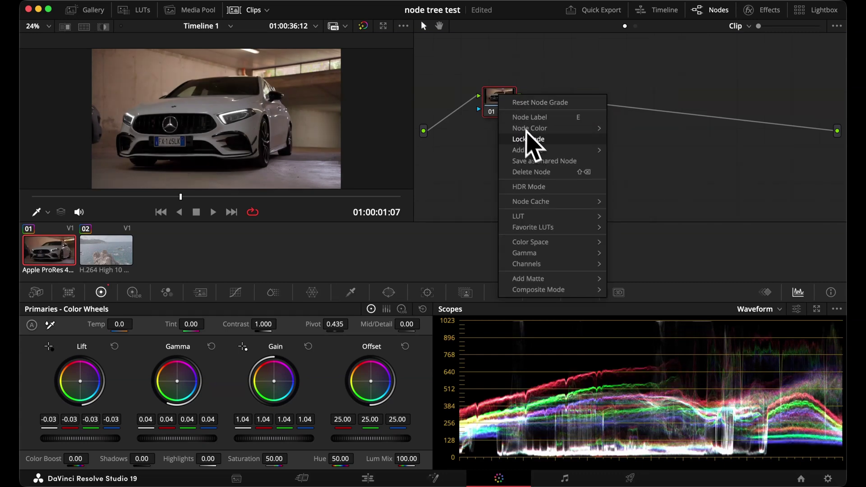
{"action": "mouse_move", "coordinate": [536, 152]}
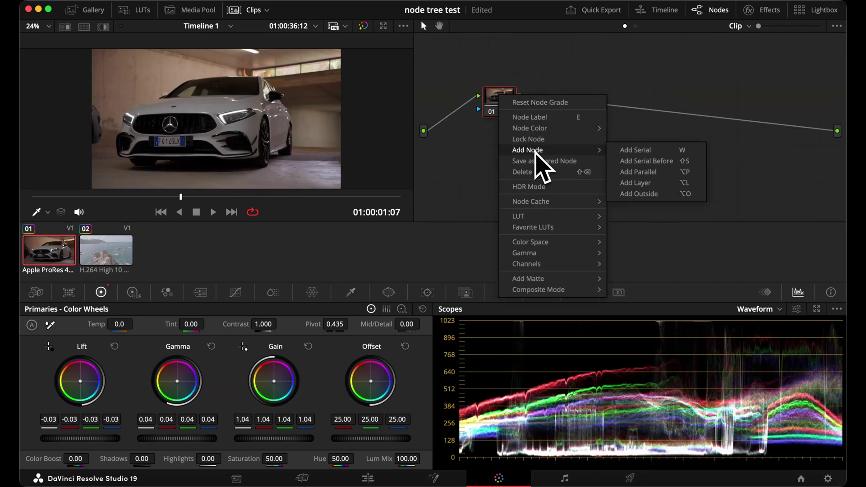
{"action": "left_click", "coordinate": [635, 151]}
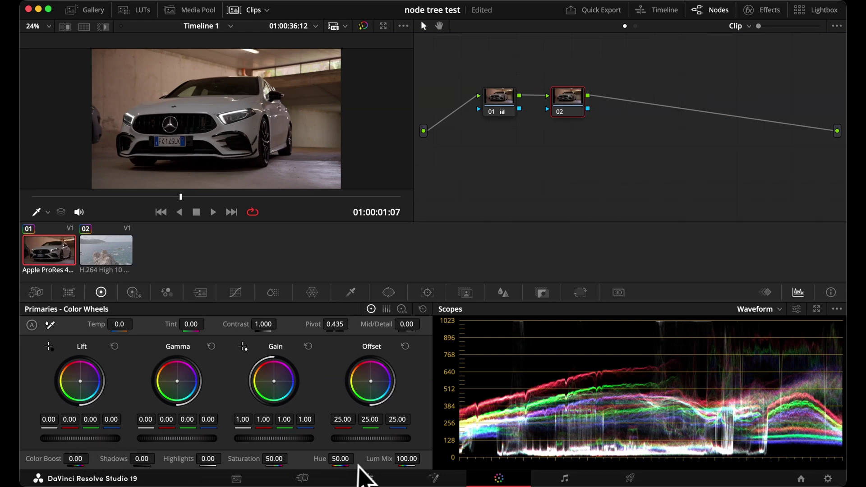
{"action": "left_click_drag", "start_coordinate": [271, 460], "coordinate": [291, 458]}
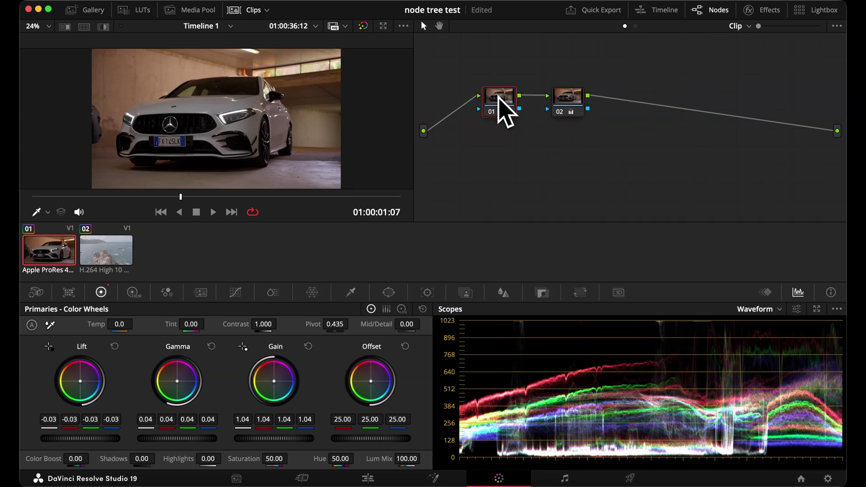
Toggle nodes 02 and 01 off and on in turn to compare each node's effect on the image.
{"action": "left_click", "coordinate": [555, 101]}
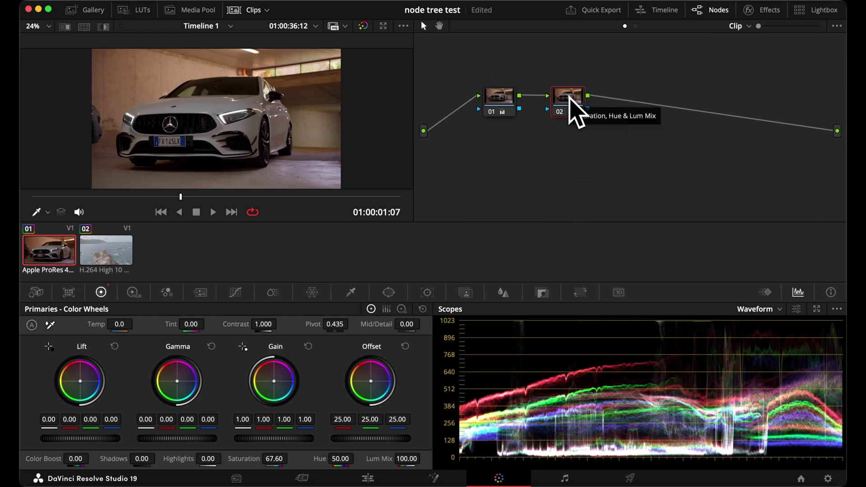
{"action": "left_click", "coordinate": [559, 112]}
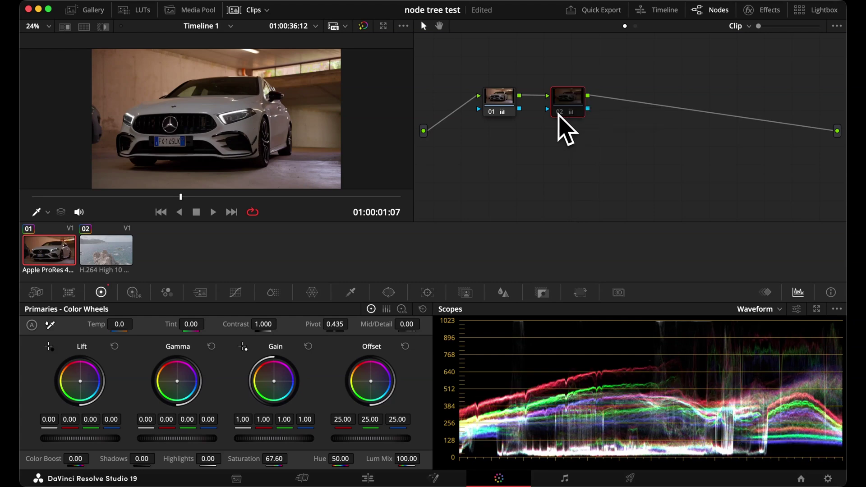
{"action": "left_click", "coordinate": [558, 113]}
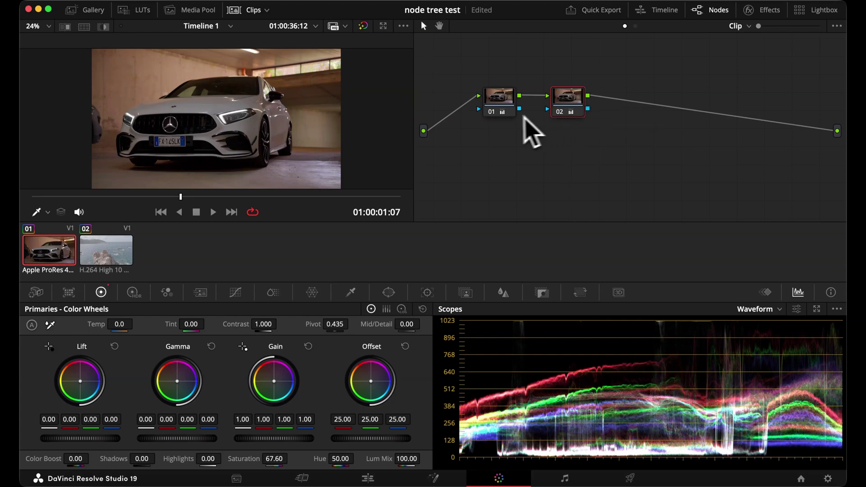
{"action": "left_click", "coordinate": [490, 114]}
{"action": "left_click", "coordinate": [489, 112]}
Reset the grade of node 02 and add another serial node after it.
{"action": "right_click", "coordinate": [570, 105]}
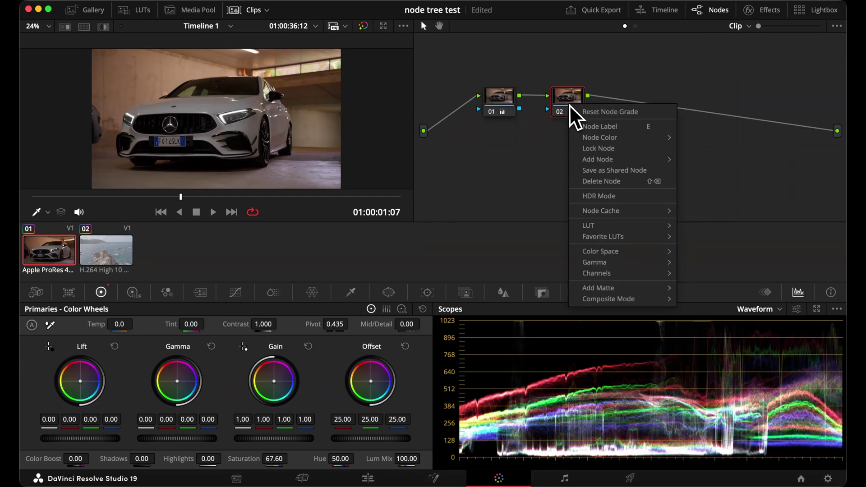
{"action": "left_click", "coordinate": [617, 113]}
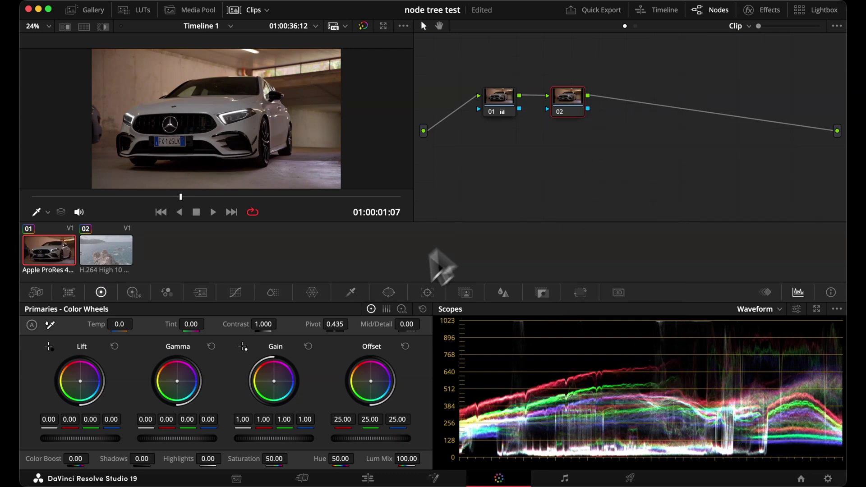
{"action": "key", "text": "alt+s"}
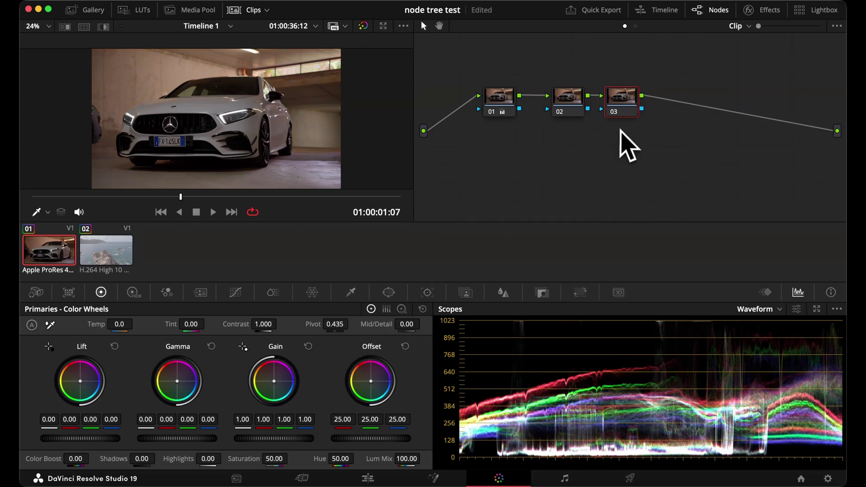
Add another serial node to the chain and stagger nodes 02, 03 and 04 in the node graph.
{"action": "key", "text": "alt+s"}
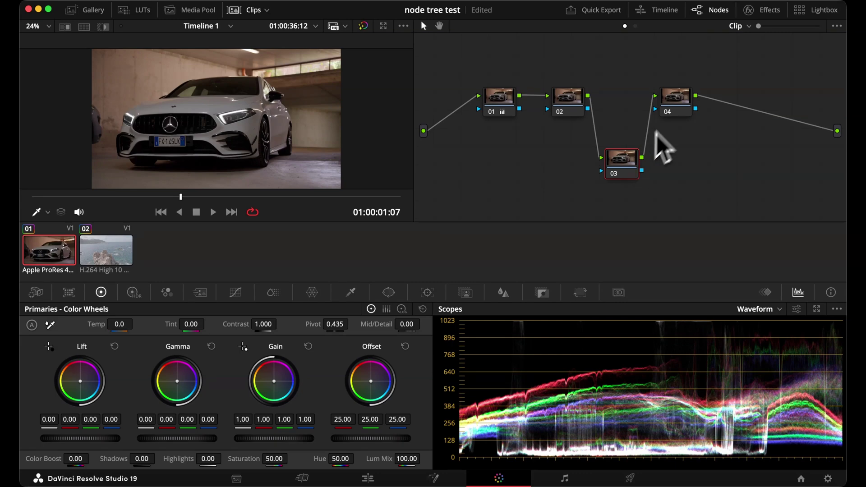
{"action": "left_click_drag", "start_coordinate": [578, 109], "coordinate": [574, 86]}
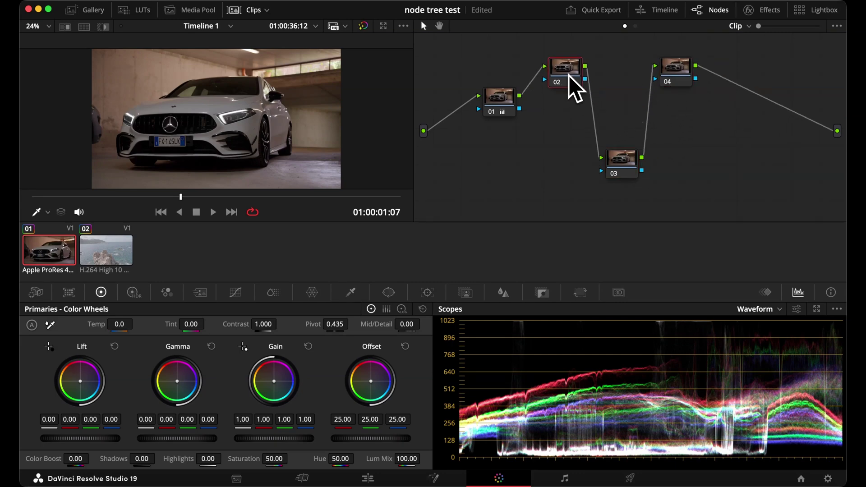
{"action": "left_click", "coordinate": [623, 166]}
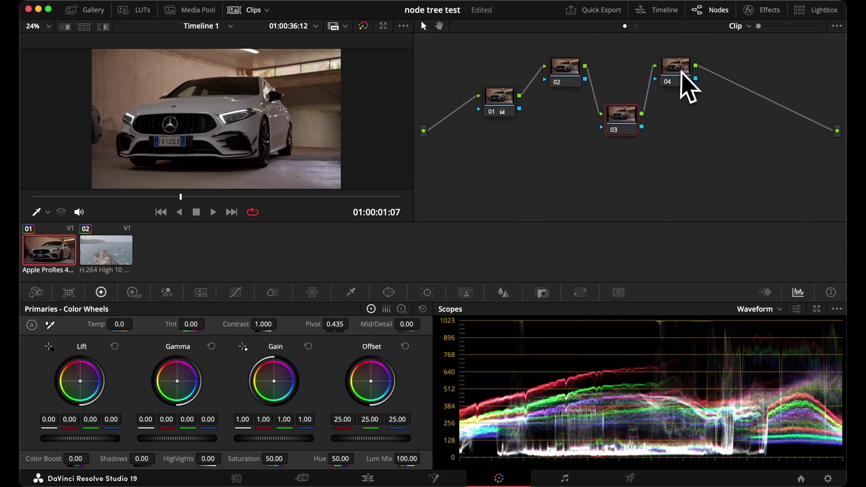
Wire node 03 straight to the output, try a blue Offset shift on the disconnected node 04 and delete that node.
{"action": "left_click_drag", "start_coordinate": [649, 92], "coordinate": [836, 131]}
{"action": "left_click_drag", "start_coordinate": [687, 74], "coordinate": [557, 165]}
{"action": "left_click_drag", "start_coordinate": [378, 397], "coordinate": [383, 397]}
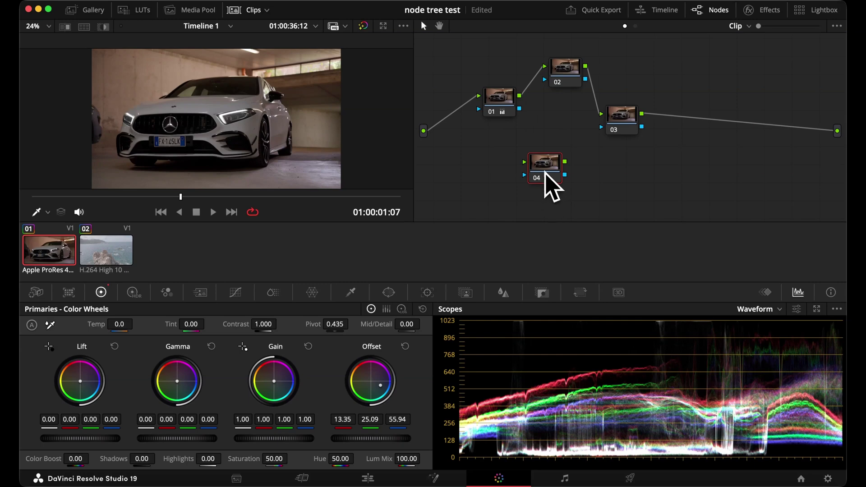
{"action": "key", "text": "BackSpace"}
Label node 03 "Saturation" and set its Saturation to 62.40.
{"action": "right_click", "coordinate": [618, 126]}
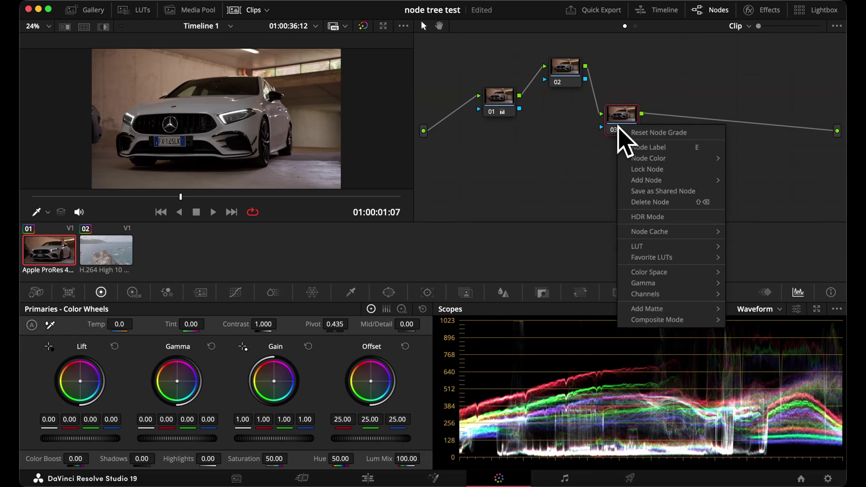
{"action": "left_click", "coordinate": [643, 149]}
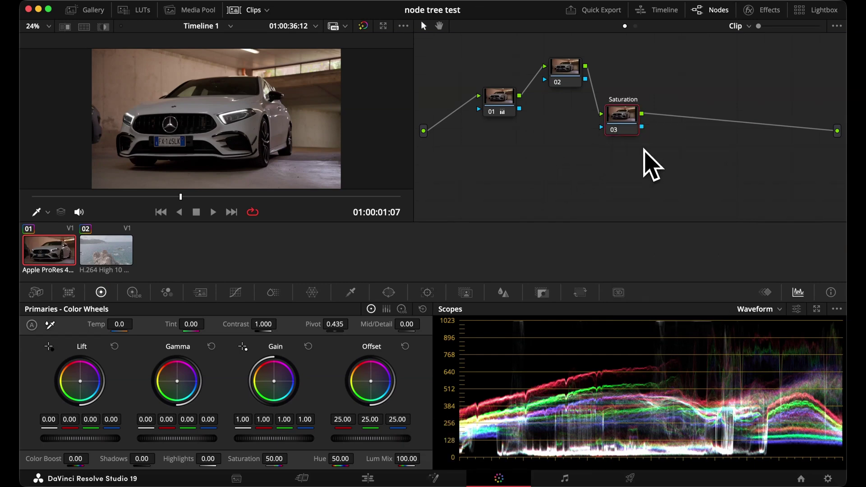
{"action": "left_click_drag", "start_coordinate": [274, 458], "coordinate": [302, 459]}
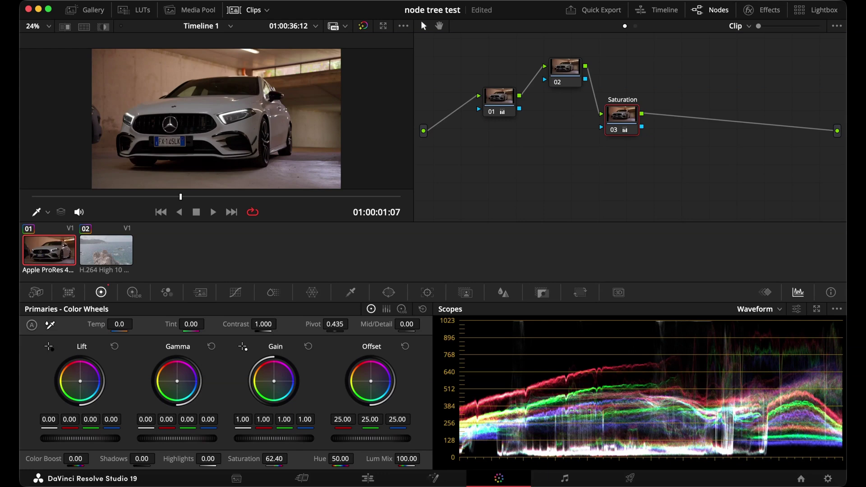
Align node 02 with node 01 and try a Temp of -340.0 and a Tint of -27.00 on it.
{"action": "left_click_drag", "start_coordinate": [565, 72], "coordinate": [565, 102]}
{"action": "left_click_drag", "start_coordinate": [140, 323], "coordinate": [50, 323]}
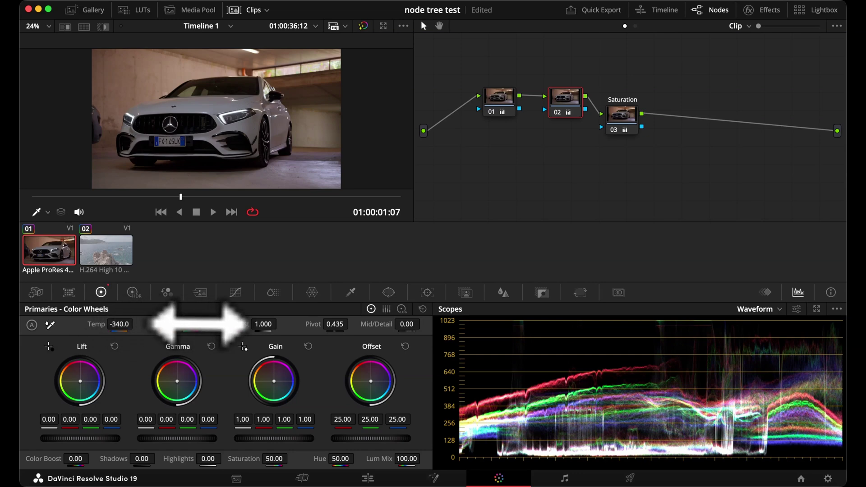
{"action": "mouse_move", "coordinate": [194, 325]}
{"action": "left_mouse_down"}
{"action": "mouse_move", "coordinate": [238, 324]}
{"action": "mouse_move", "coordinate": [179, 324]}
{"action": "left_mouse_up"}
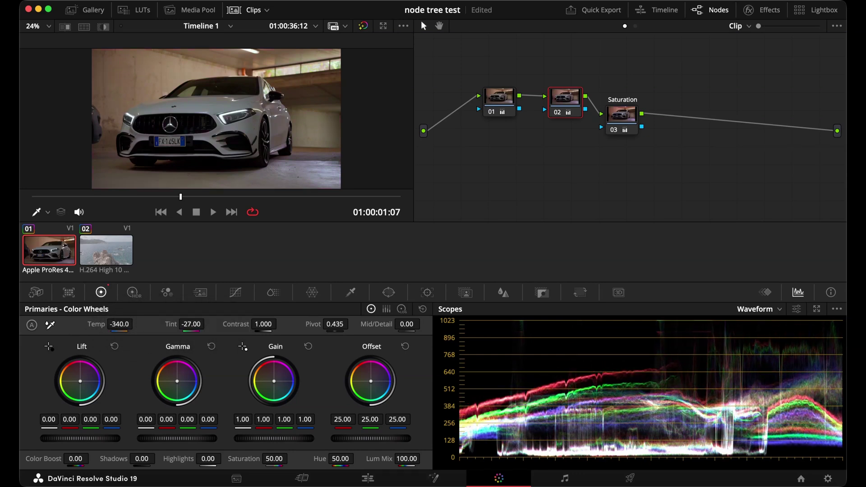
Undo the Tint, Temp and position changes made to node 02.
{"action": "key", "text": "super+z"}
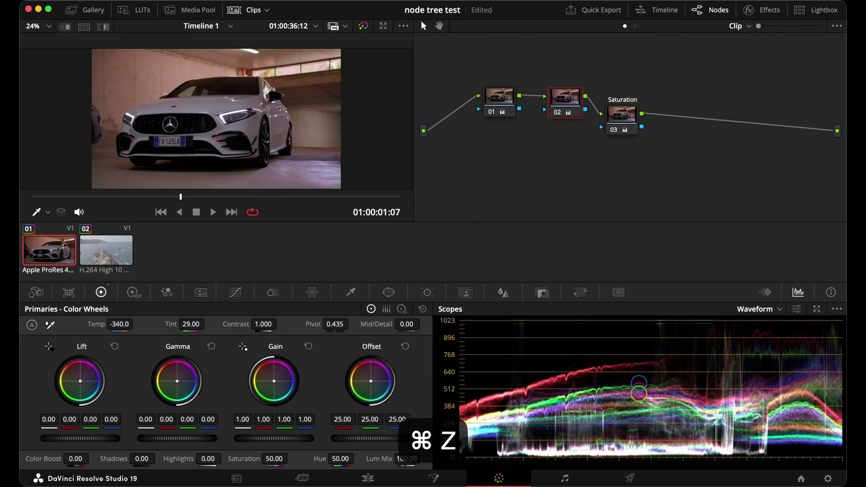
{"action": "key", "text": "super+z"}
{"action": "key", "text": "super+z"}
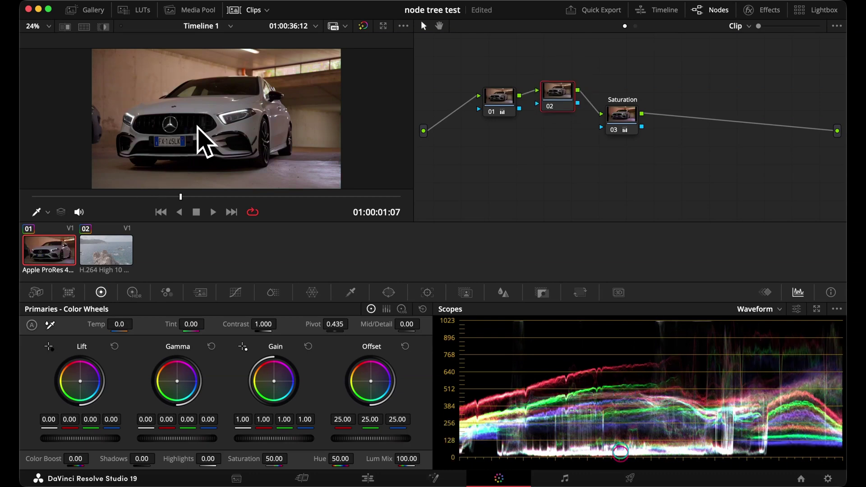
White-balance node 02 by sampling the car's white hood with the white balance picker.
{"action": "left_click", "coordinate": [50, 325]}
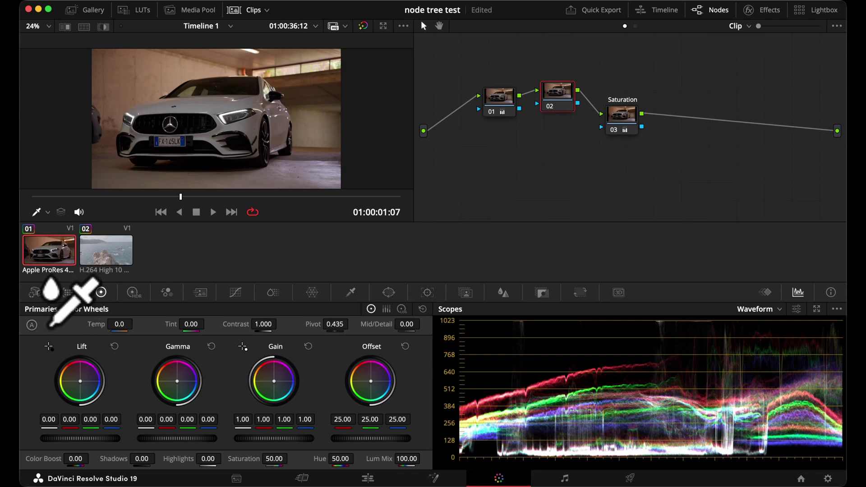
{"action": "left_click", "coordinate": [225, 108]}
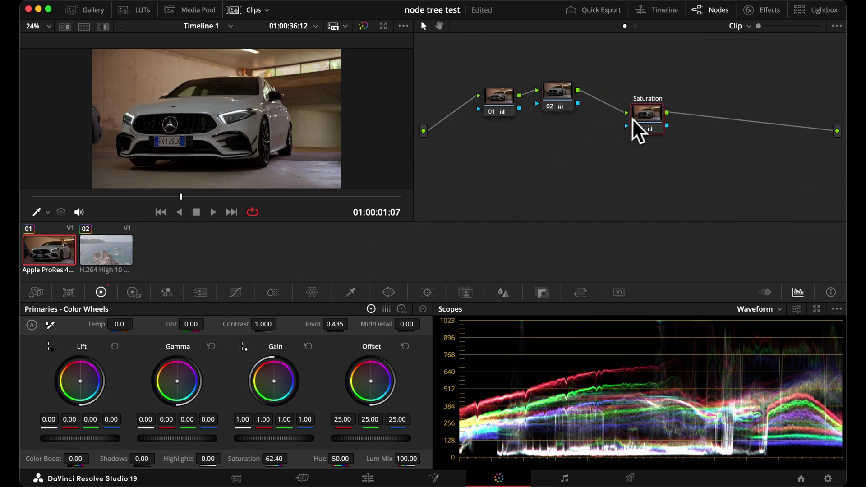
Add a serial node after node 02 and rotate its yellow hues by 80.80 with the Hue Vs Hue curve.
{"action": "left_click", "coordinate": [566, 101]}
{"action": "key", "text": "alt+s"}
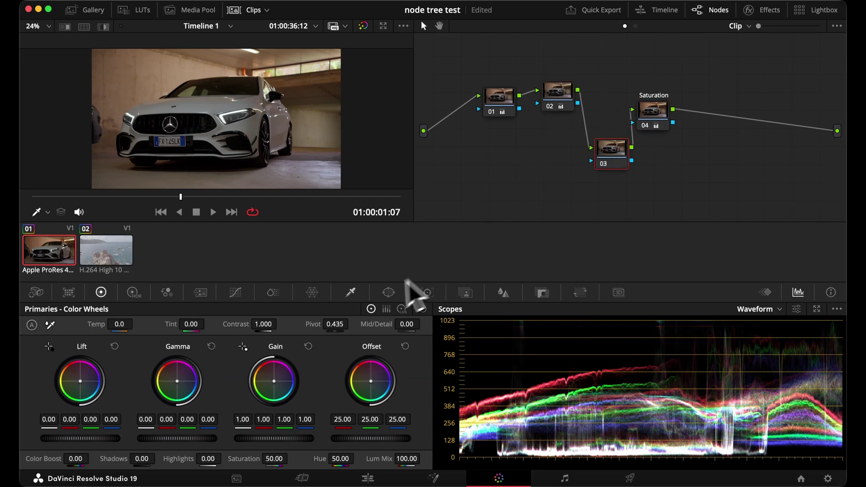
{"action": "left_click", "coordinate": [243, 294]}
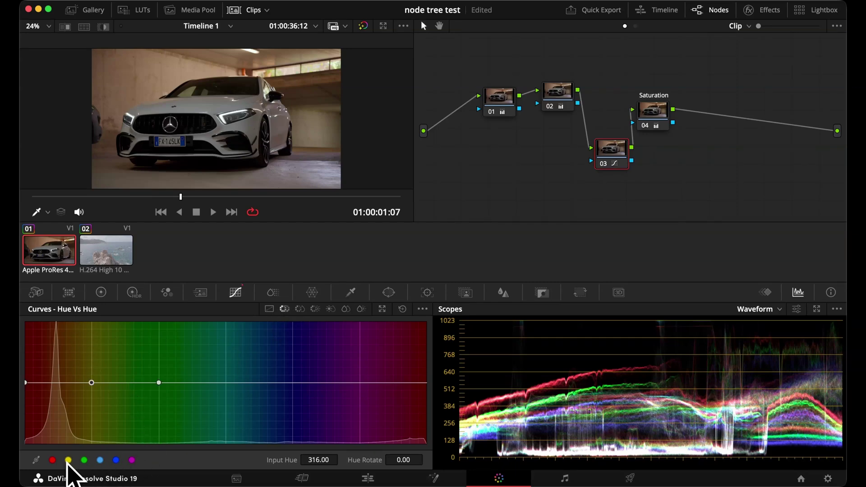
{"action": "left_click_drag", "start_coordinate": [91, 382], "coordinate": [92, 357]}
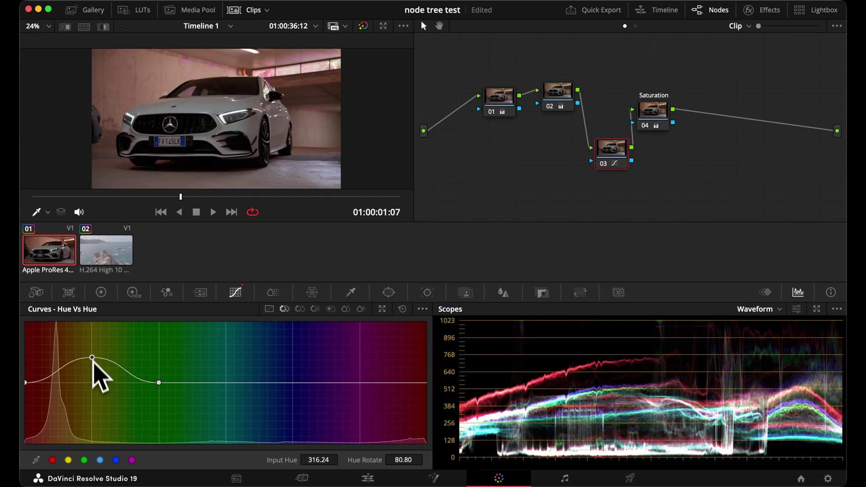
On node 04 of the sea clip, rotate the blues by 29.60 in Hue Vs Hue and view the Hue Vs Sat and Hue Vs Lum curves.
{"action": "key", "text": "Down"}
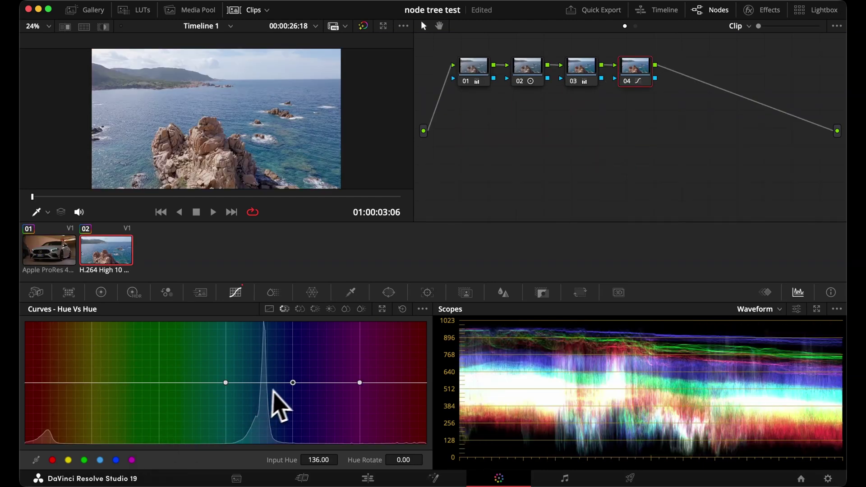
{"action": "left_click_drag", "start_coordinate": [293, 383], "coordinate": [293, 374]}
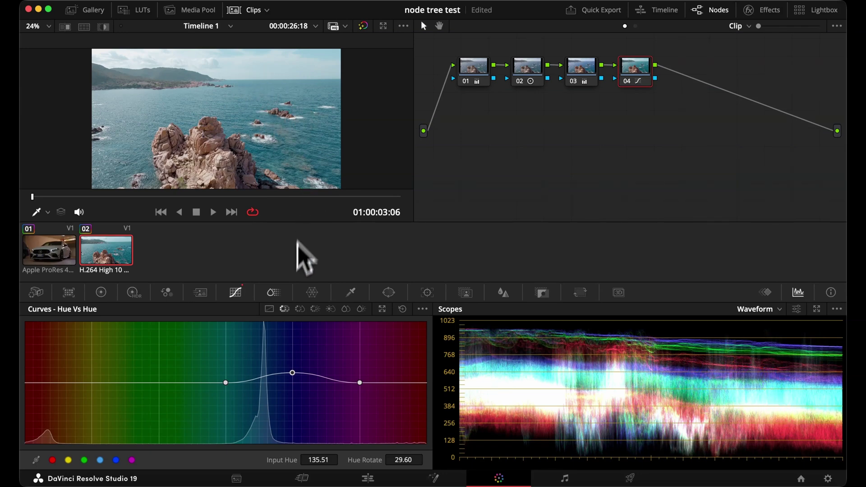
{"action": "left_click", "coordinate": [299, 309]}
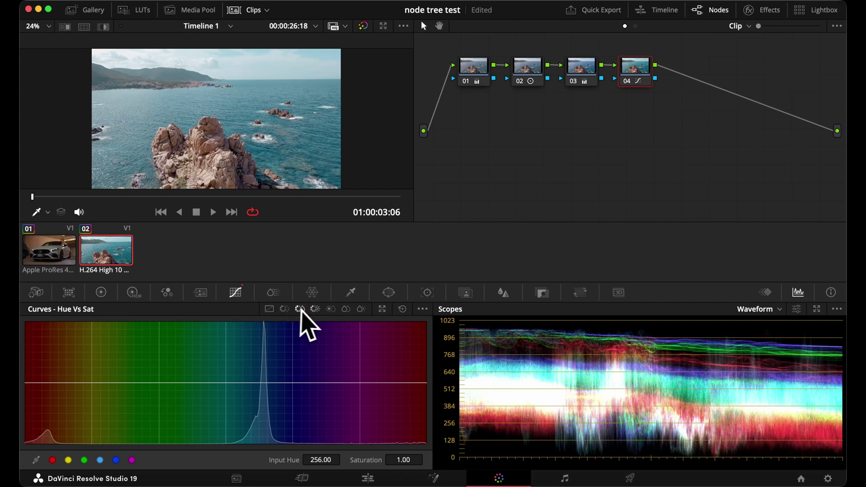
{"action": "left_click", "coordinate": [315, 309]}
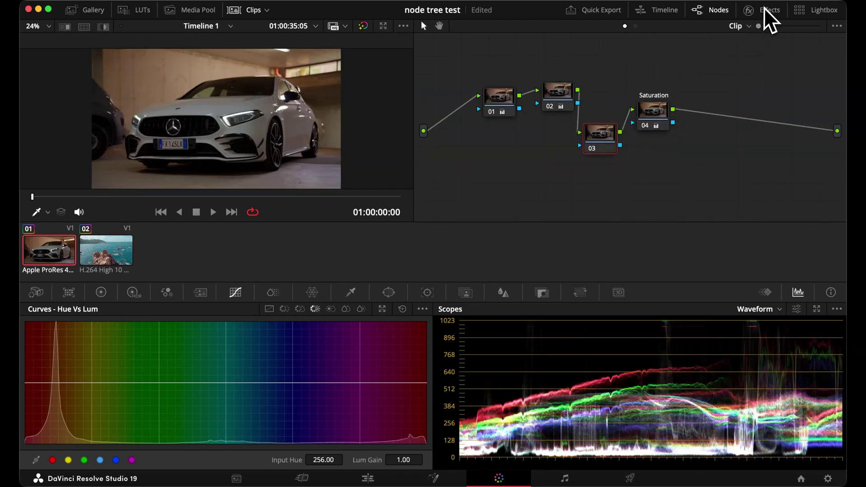
Search the effects library for "blur" and apply Directional Blur to node 03 of the car clip.
{"action": "left_click", "coordinate": [765, 9]}
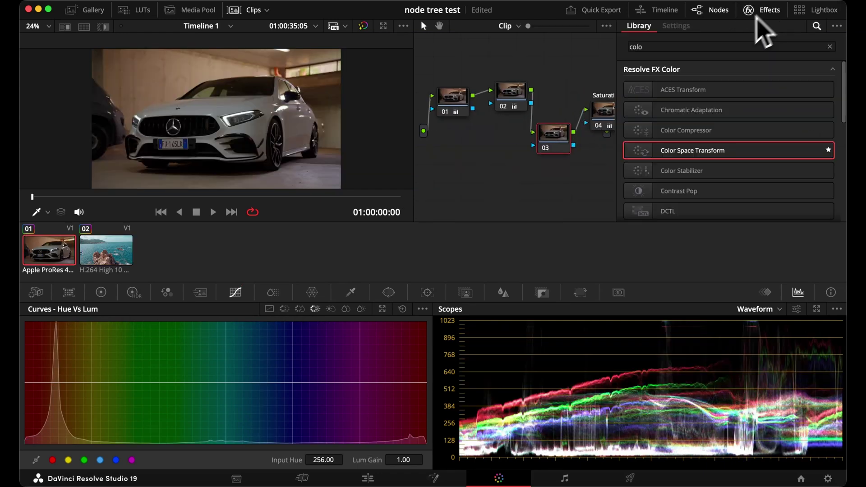
{"action": "key", "text": "BackSpace"}
{"action": "key", "text": "BackSpace"}
{"action": "key", "text": "BackSpace"}
{"action": "key", "text": "BackSpace"}
{"action": "type", "text": "blur"}
{"action": "left_click_drag", "start_coordinate": [692, 111], "coordinate": [557, 134]}
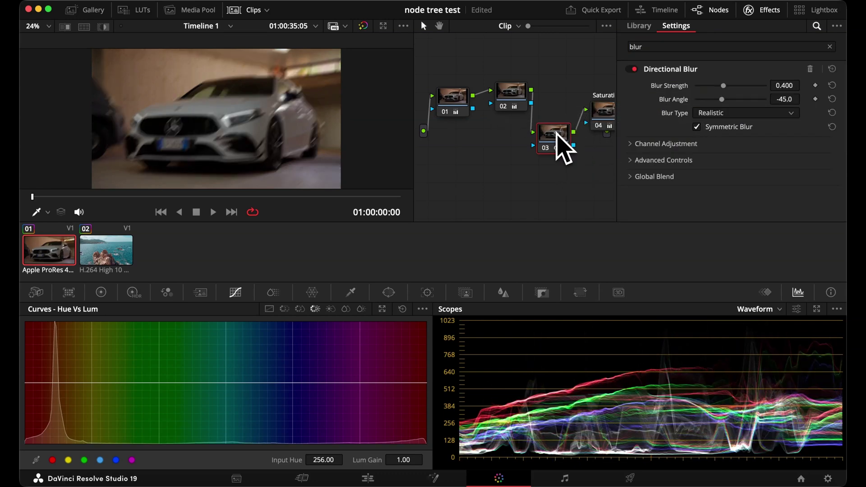
Limit the blur to the licence plate with a flattened circle window of Size about 14.58 and Aspect about 85.35, and turn off the viewer overlay.
{"action": "left_click", "coordinate": [389, 293]}
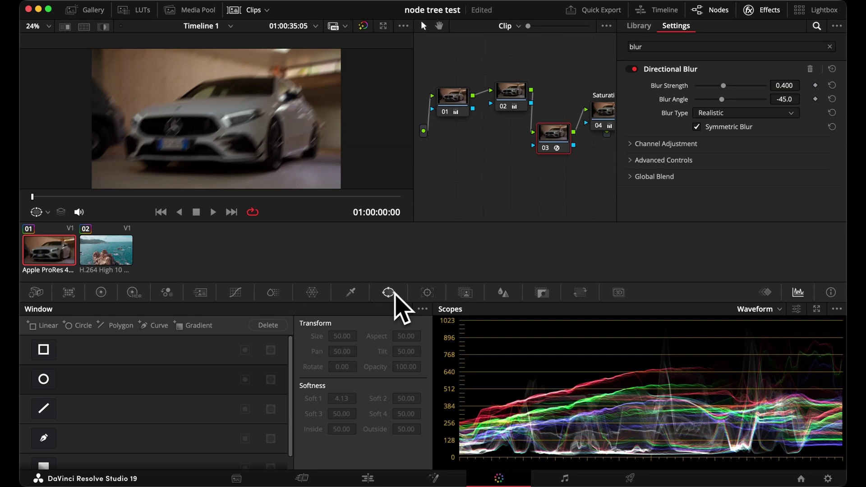
{"action": "left_click", "coordinate": [44, 379]}
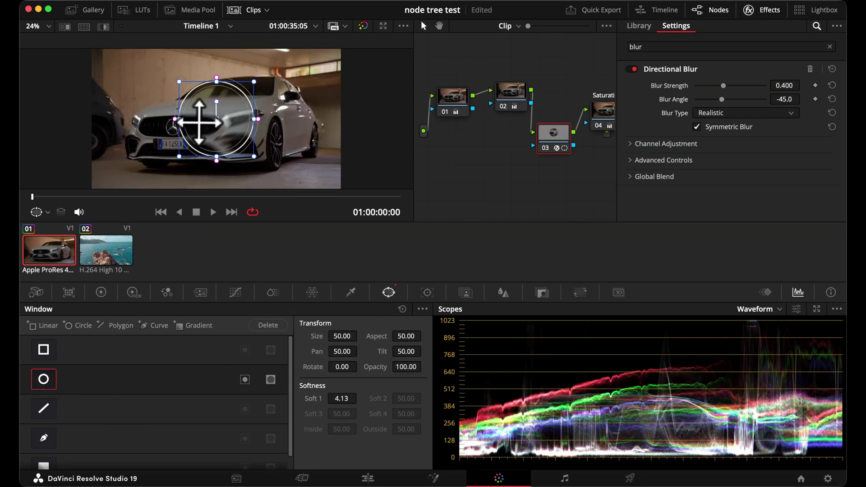
{"action": "left_click_drag", "start_coordinate": [200, 123], "coordinate": [169, 141]}
{"action": "left_click_drag", "start_coordinate": [168, 100], "coordinate": [212, 157]}
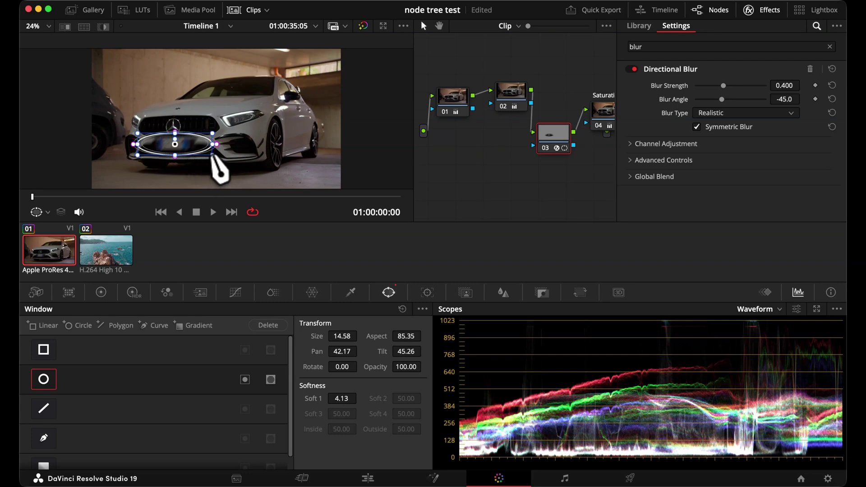
{"action": "left_click", "coordinate": [48, 212]}
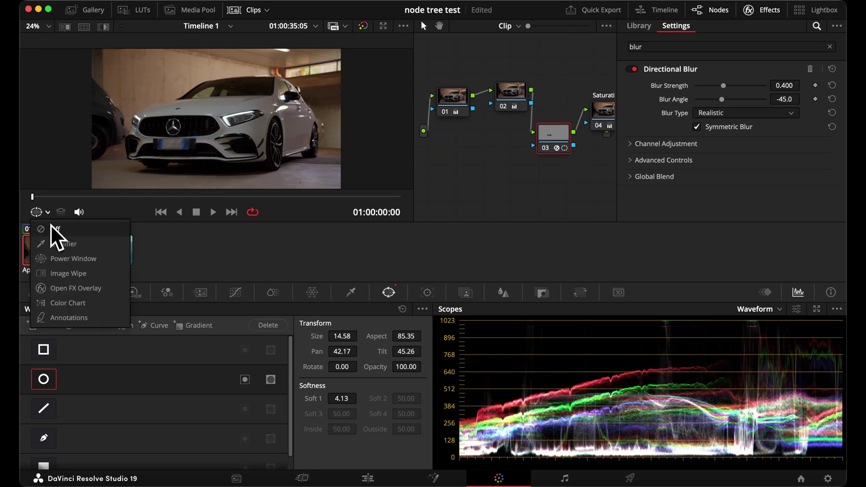
{"action": "left_click", "coordinate": [51, 227]}
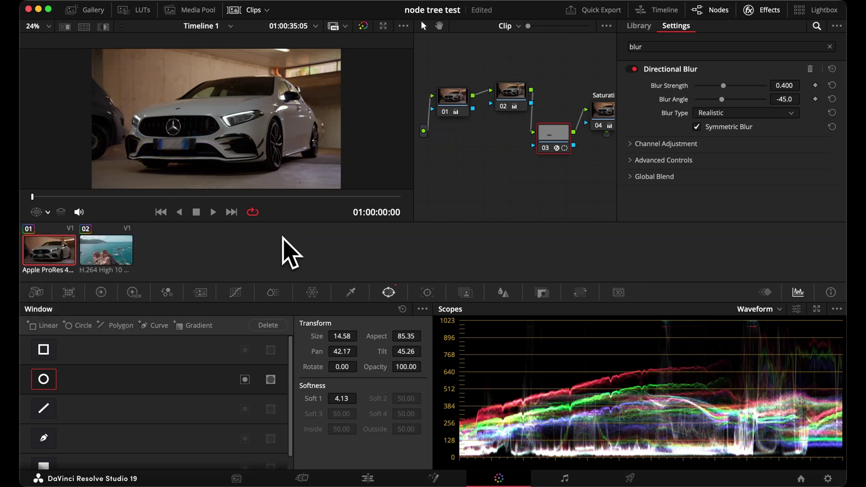